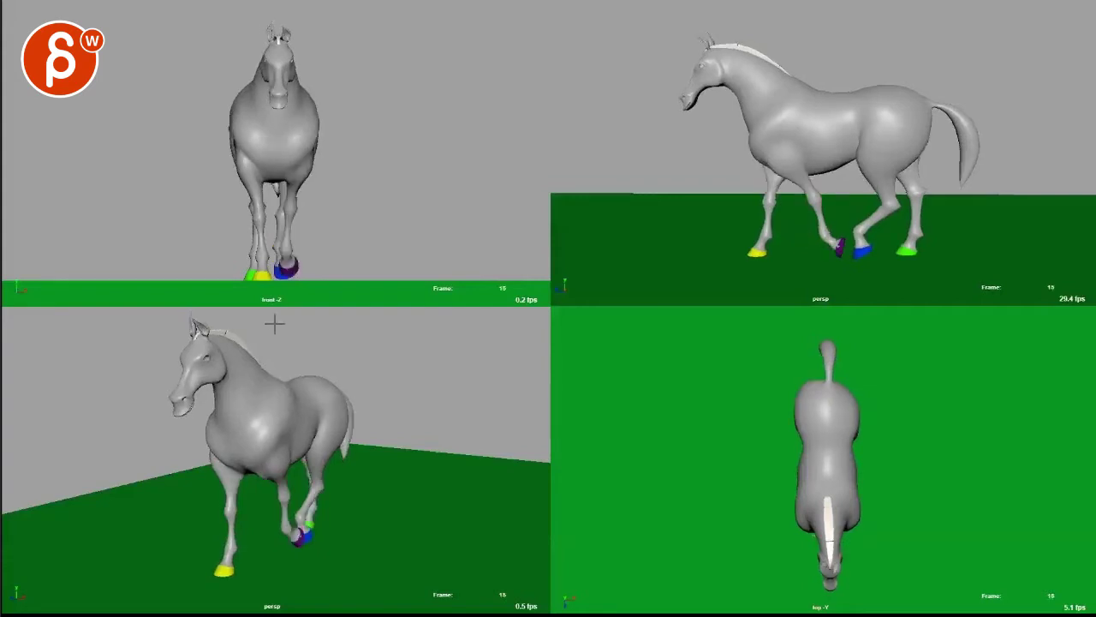
Sketch a yellow note over the front view's legs, then start the horse treadmill reference video
{"action": "left_click_drag", "start_coordinate": [295, 182], "coordinate": [276, 273]}
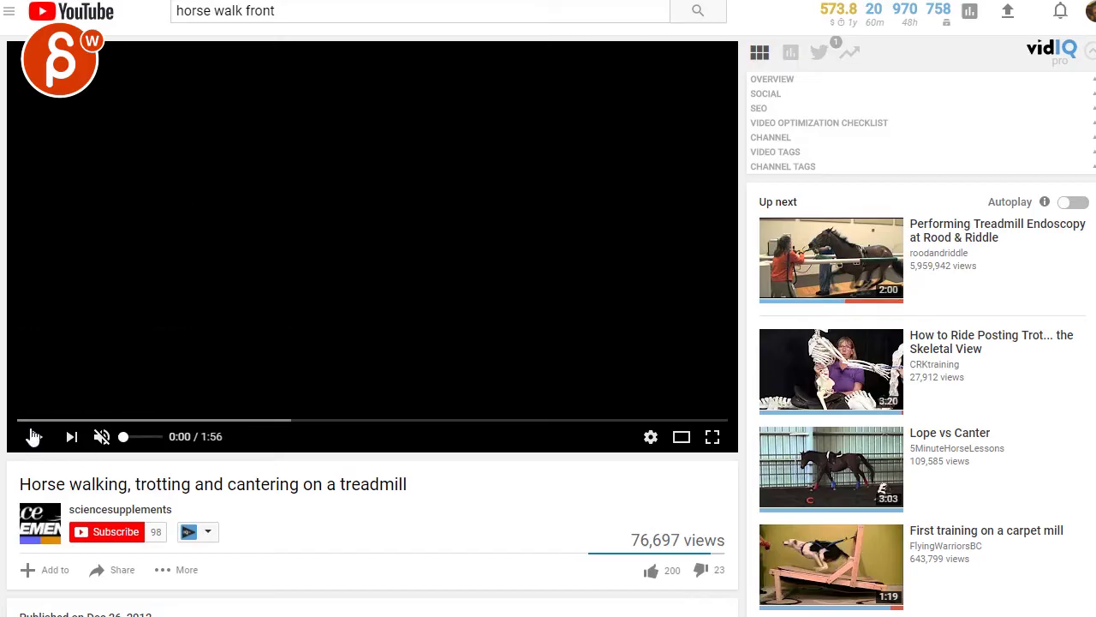
{"action": "left_click", "coordinate": [34, 436]}
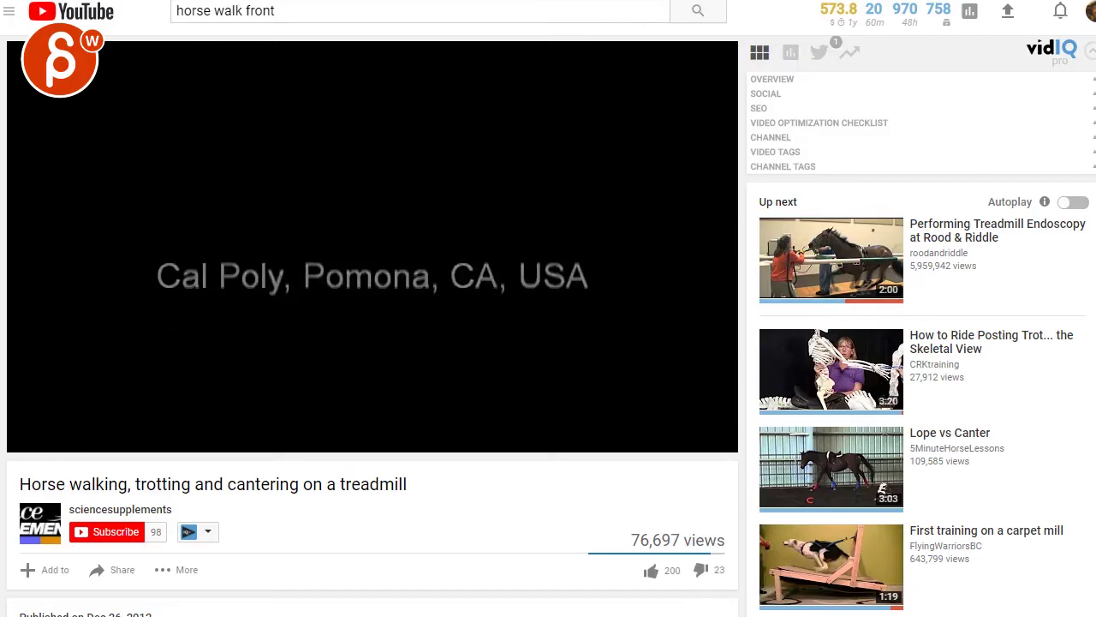
Switch the treadmill reference video to Theater mode for a full-width player
{"action": "left_click", "coordinate": [680, 435]}
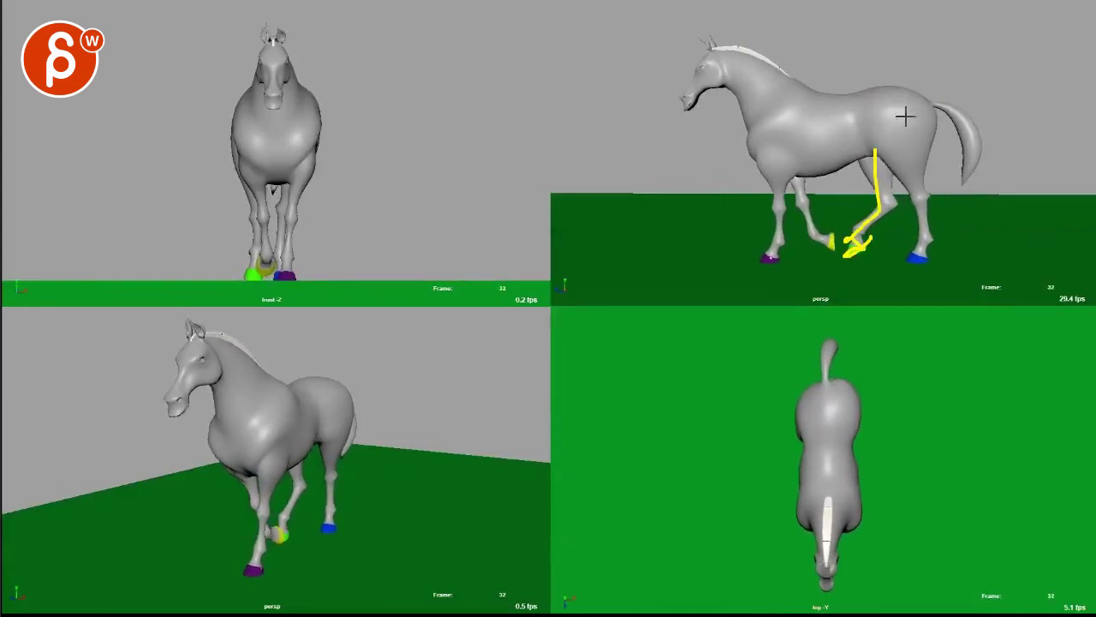
Sketch a looping flank arrow, a tail stroke and two wave lines over the horse, then clear them
{"action": "mouse_move", "coordinate": [892, 70]}
{"action": "left_mouse_down"}
{"action": "mouse_move", "coordinate": [893, 142]}
{"action": "mouse_move", "coordinate": [896, 124]}
{"action": "left_mouse_up"}
{"action": "mouse_move", "coordinate": [1016, 154]}
{"action": "left_mouse_down"}
{"action": "mouse_move", "coordinate": [1000, 95]}
{"action": "mouse_move", "coordinate": [985, 144]}
{"action": "left_mouse_up"}
{"action": "mouse_move", "coordinate": [480, 140]}
{"action": "left_mouse_down"}
{"action": "mouse_move", "coordinate": [573, 93]}
{"action": "mouse_move", "coordinate": [605, 122]}
{"action": "mouse_move", "coordinate": [631, 94]}
{"action": "mouse_move", "coordinate": [707, 136]}
{"action": "left_mouse_up"}
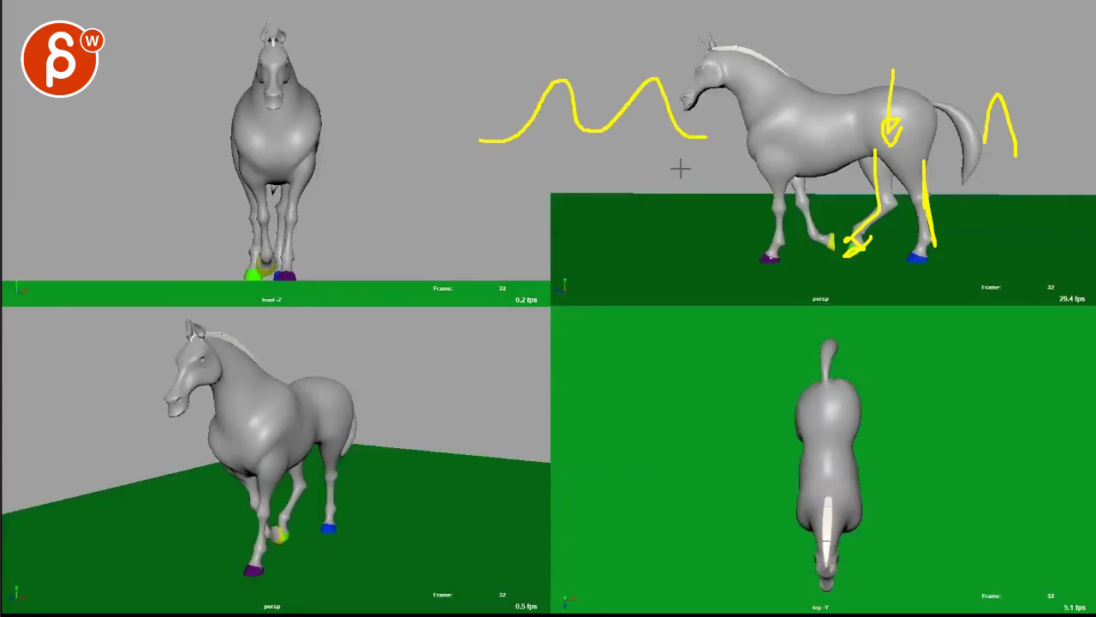
{"action": "mouse_move", "coordinate": [493, 238]}
{"action": "left_mouse_down"}
{"action": "mouse_move", "coordinate": [577, 171]}
{"action": "mouse_move", "coordinate": [634, 229]}
{"action": "mouse_move", "coordinate": [714, 154]}
{"action": "mouse_move", "coordinate": [778, 207]}
{"action": "mouse_move", "coordinate": [860, 147]}
{"action": "mouse_move", "coordinate": [915, 202]}
{"action": "left_mouse_up"}
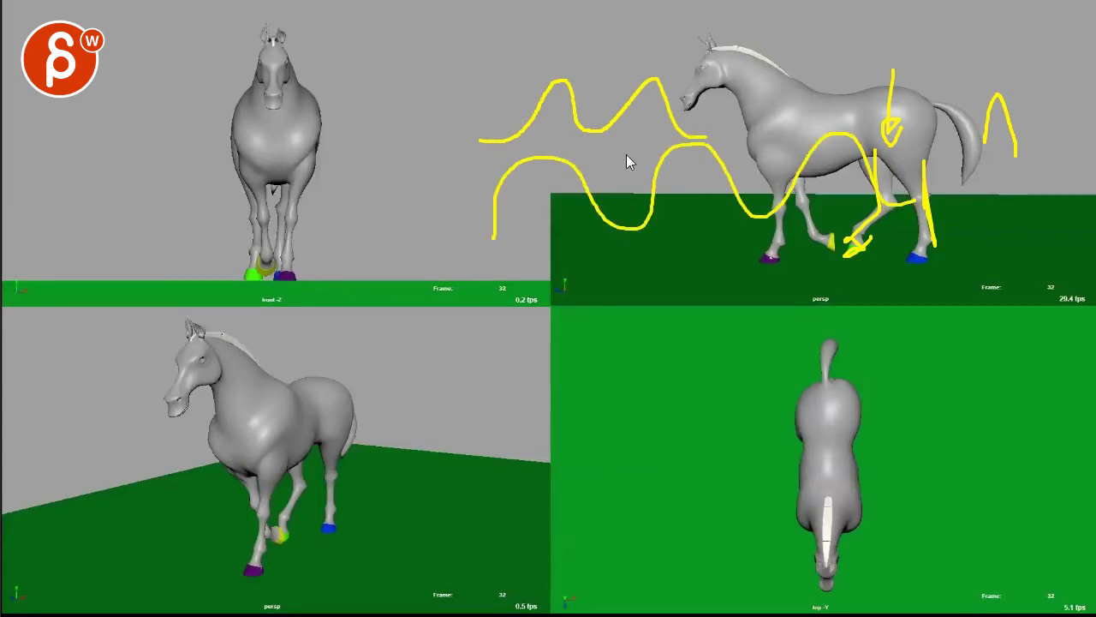
{"action": "key", "text": "Escape"}
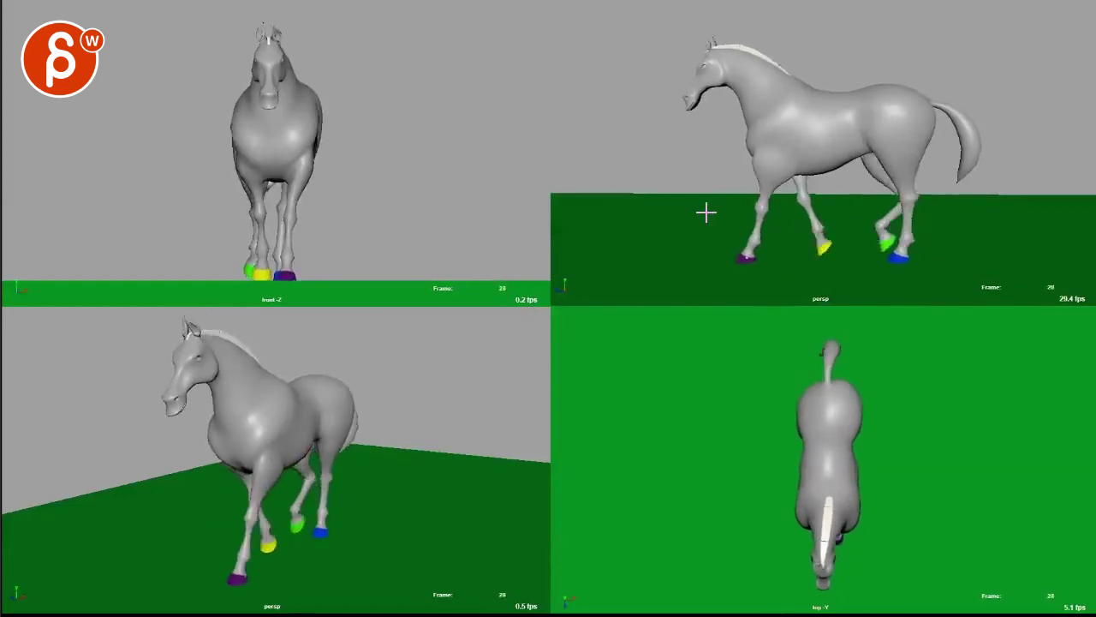
Circle the shoulder and trace the head's path in the side view, clearing each note
{"action": "left_click_drag", "start_coordinate": [771, 96], "coordinate": [786, 116]}
{"action": "key", "text": "Escape"}
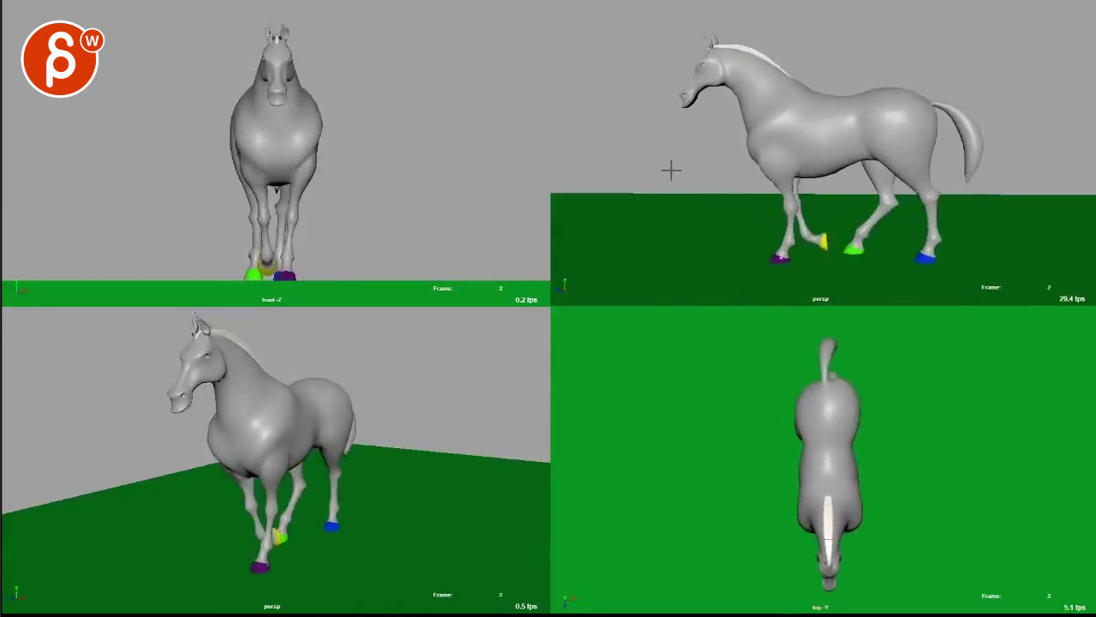
{"action": "left_click_drag", "start_coordinate": [663, 134], "coordinate": [710, 86]}
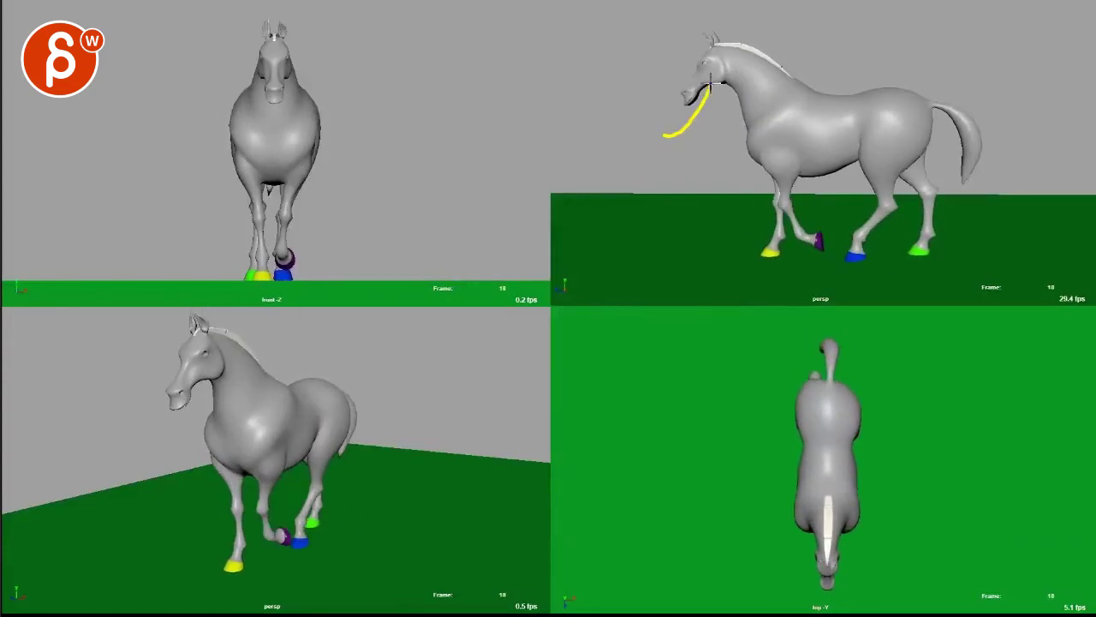
{"action": "key", "text": "Escape"}
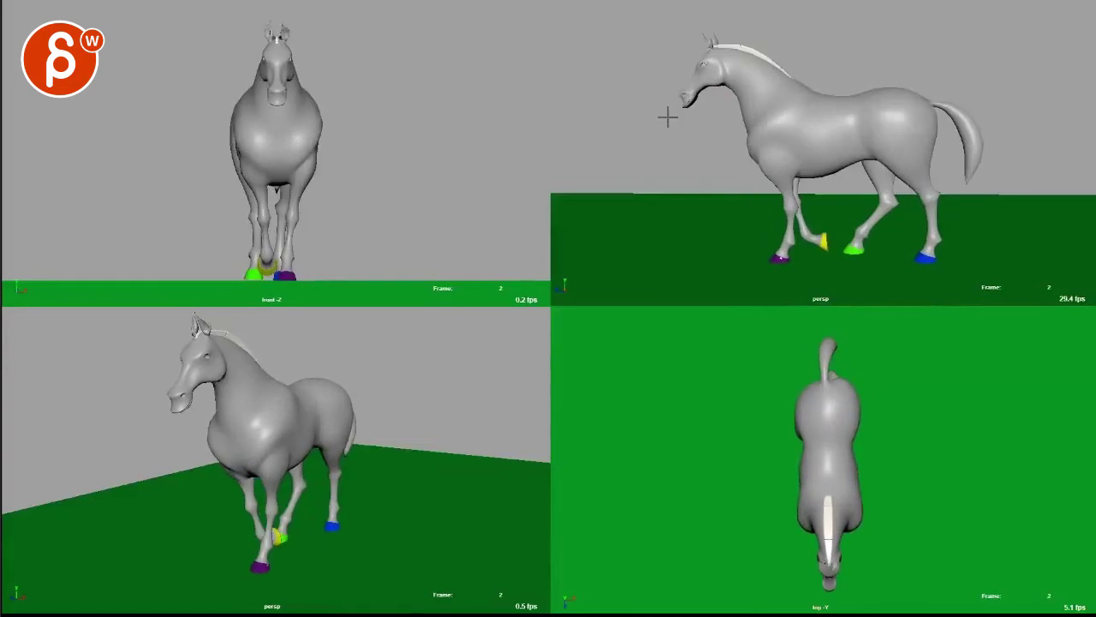
Mark the neck's movement in the side and front views, then clear the notes
{"action": "mouse_move", "coordinate": [680, 111]}
{"action": "left_mouse_down"}
{"action": "mouse_move", "coordinate": [783, 123]}
{"action": "mouse_move", "coordinate": [710, 69]}
{"action": "left_mouse_up"}
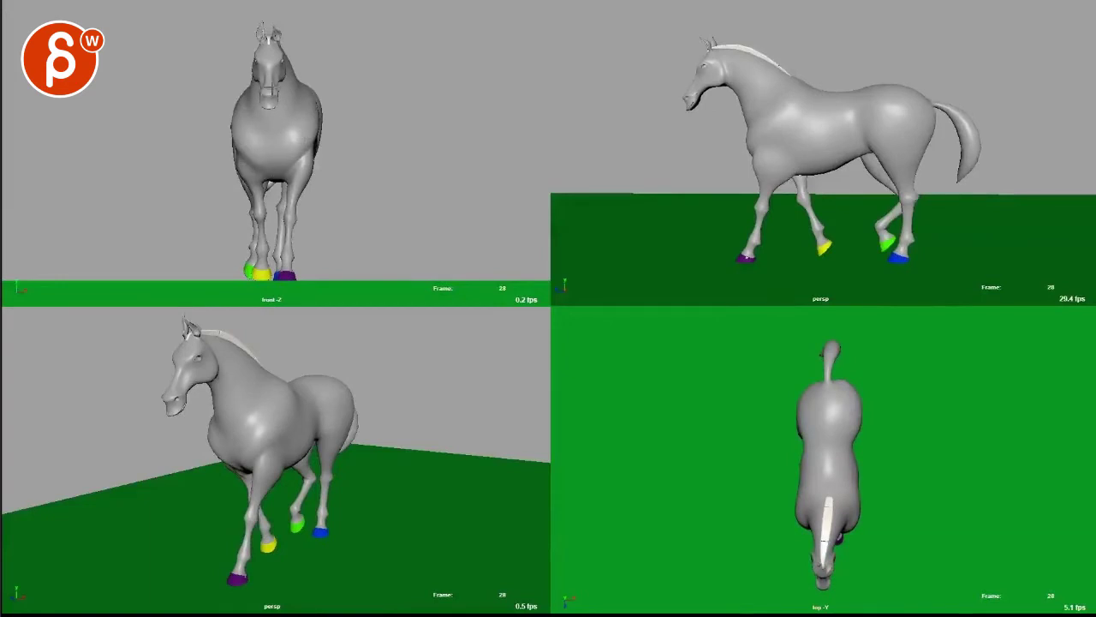
{"action": "left_click_drag", "start_coordinate": [237, 83], "coordinate": [302, 86]}
{"action": "key", "text": "Escape"}
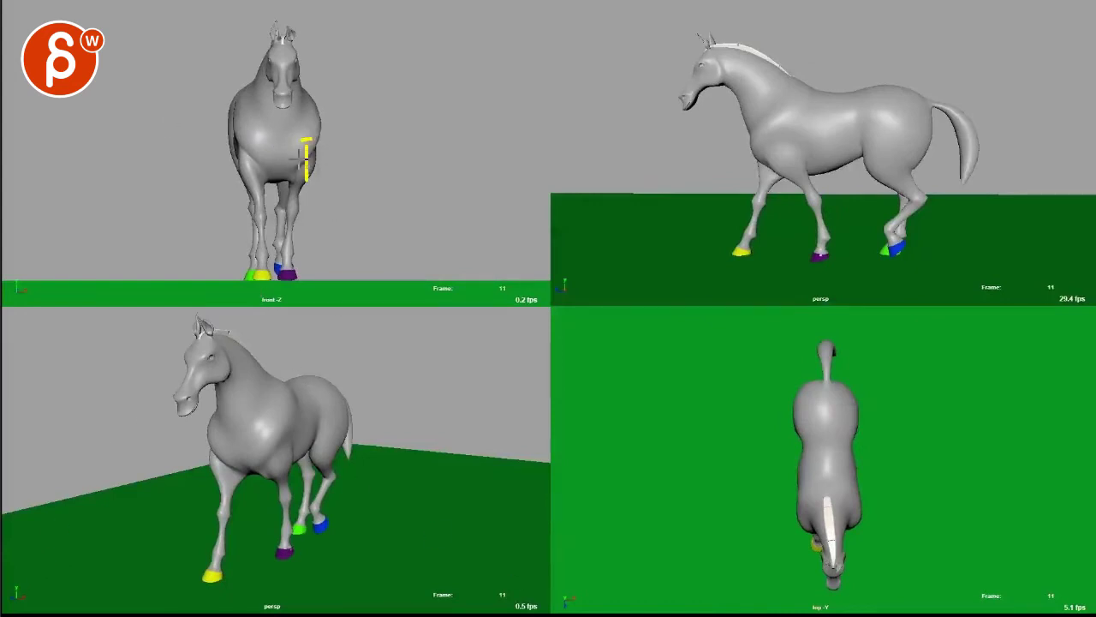
Trace both front legs and mark the shoulders in the front view, then clear and resume playback
{"action": "left_click_drag", "start_coordinate": [243, 167], "coordinate": [255, 276]}
{"action": "left_click_drag", "start_coordinate": [307, 163], "coordinate": [296, 278]}
{"action": "left_click_drag", "start_coordinate": [313, 107], "coordinate": [314, 126]}
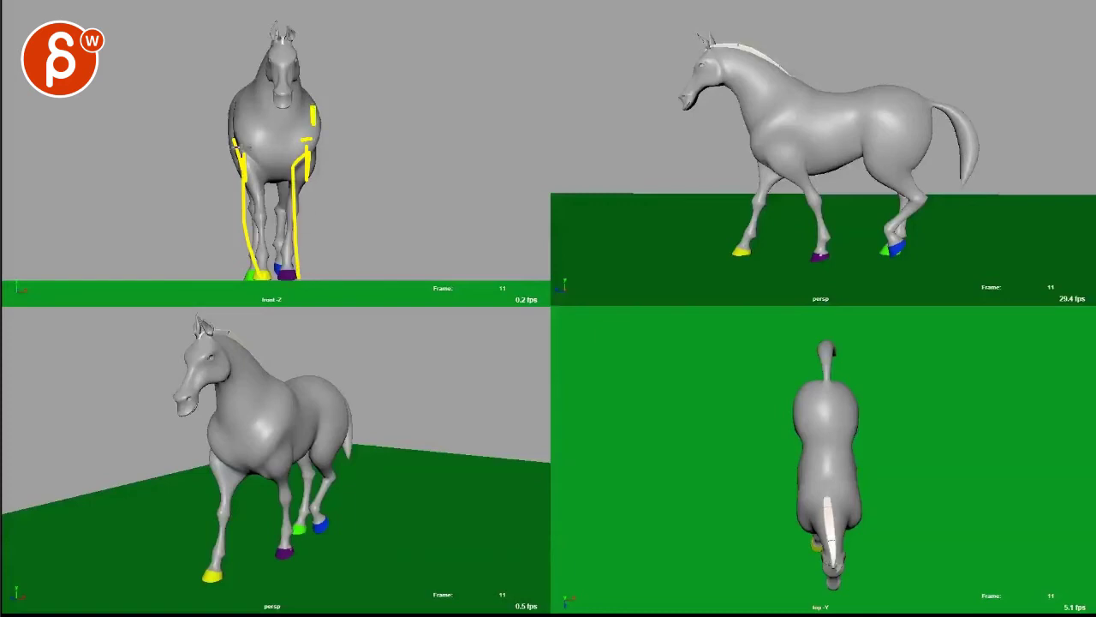
{"action": "left_click_drag", "start_coordinate": [229, 111], "coordinate": [233, 128]}
{"action": "key", "text": "Escape"}
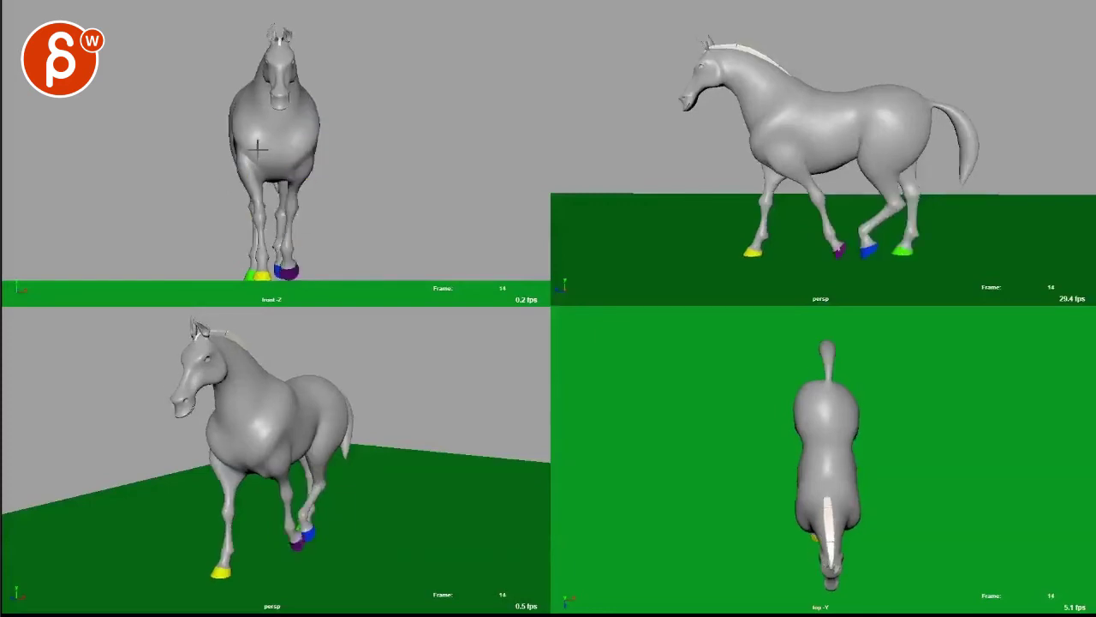
{"action": "key", "text": "ctrl+2"}
Mark the head's sideways swing and sketch chest strokes, clearing each and resuming the walk
{"action": "mouse_move", "coordinate": [301, 77]}
{"action": "left_mouse_down"}
{"action": "mouse_move", "coordinate": [237, 80]}
{"action": "mouse_move", "coordinate": [301, 94]}
{"action": "left_mouse_up"}
{"action": "left_click_drag", "start_coordinate": [242, 68], "coordinate": [242, 88]}
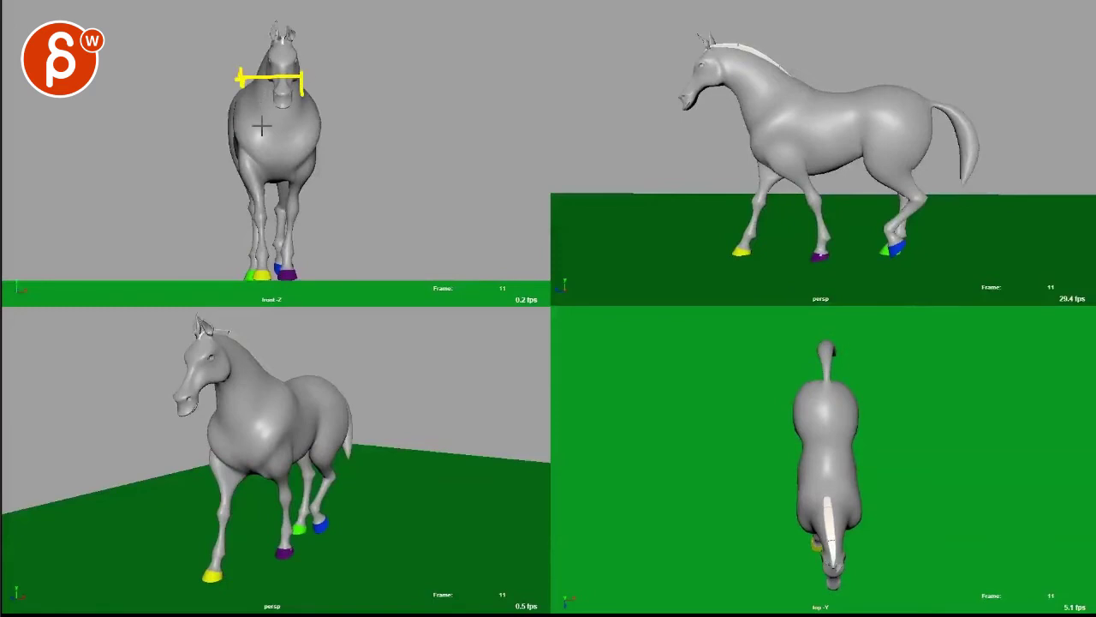
{"action": "key", "text": "Escape"}
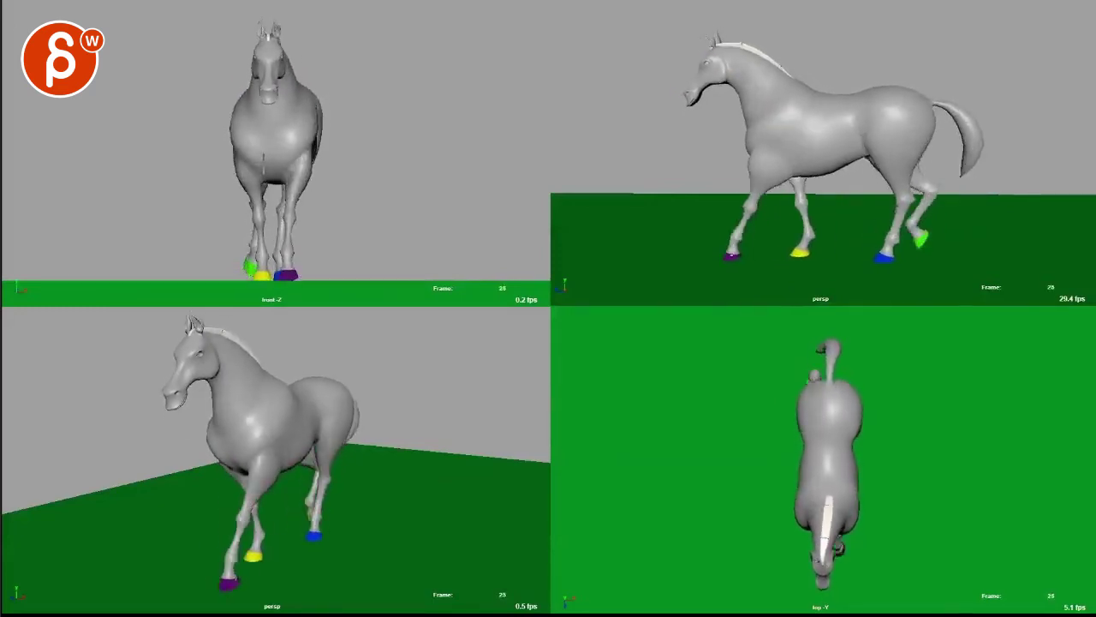
{"action": "key", "text": "ctrl+2"}
{"action": "left_click_drag", "start_coordinate": [232, 85], "coordinate": [313, 142]}
{"action": "key", "text": "Escape"}
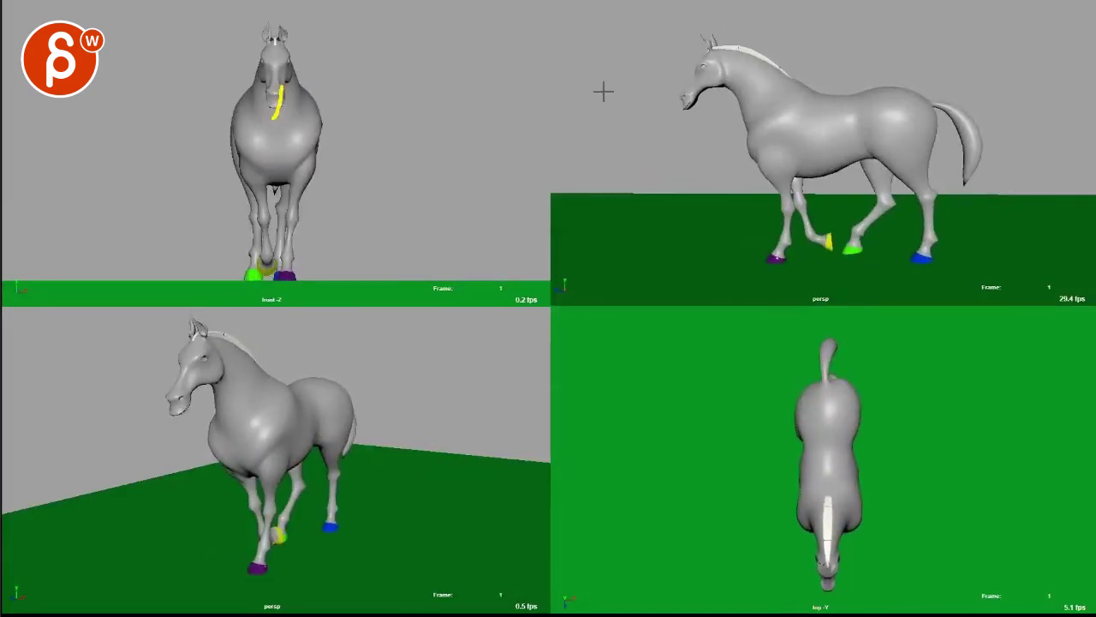
Trace the head's nodding path from nose to ears, then clear it and resume the walk
{"action": "left_click_drag", "start_coordinate": [668, 107], "coordinate": [703, 40]}
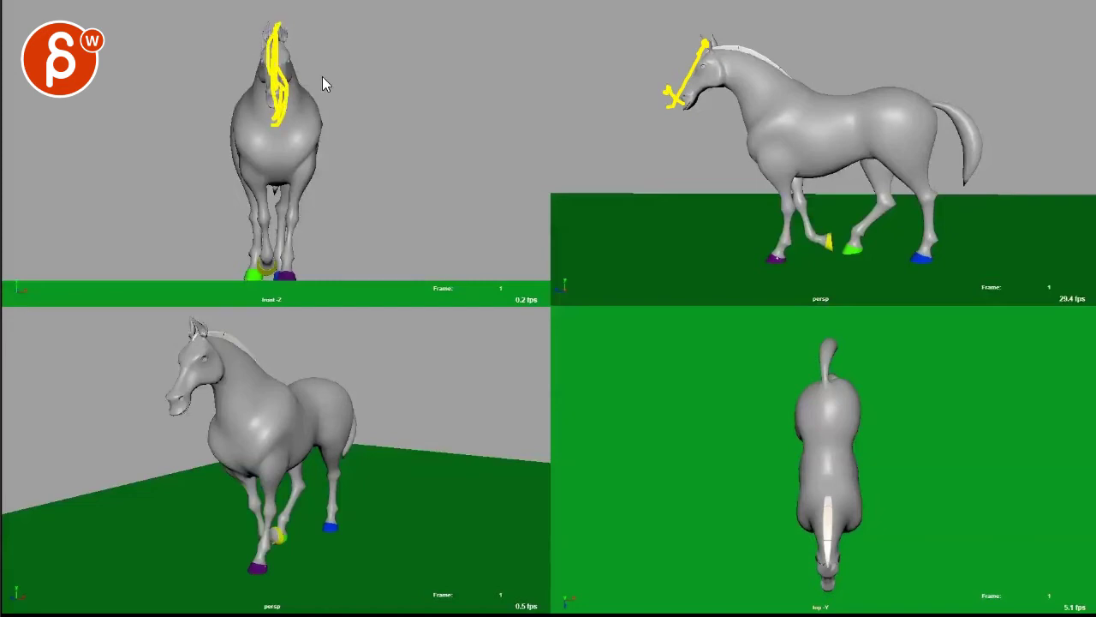
{"action": "key", "text": "Escape"}
{"action": "key", "text": "alt+v"}
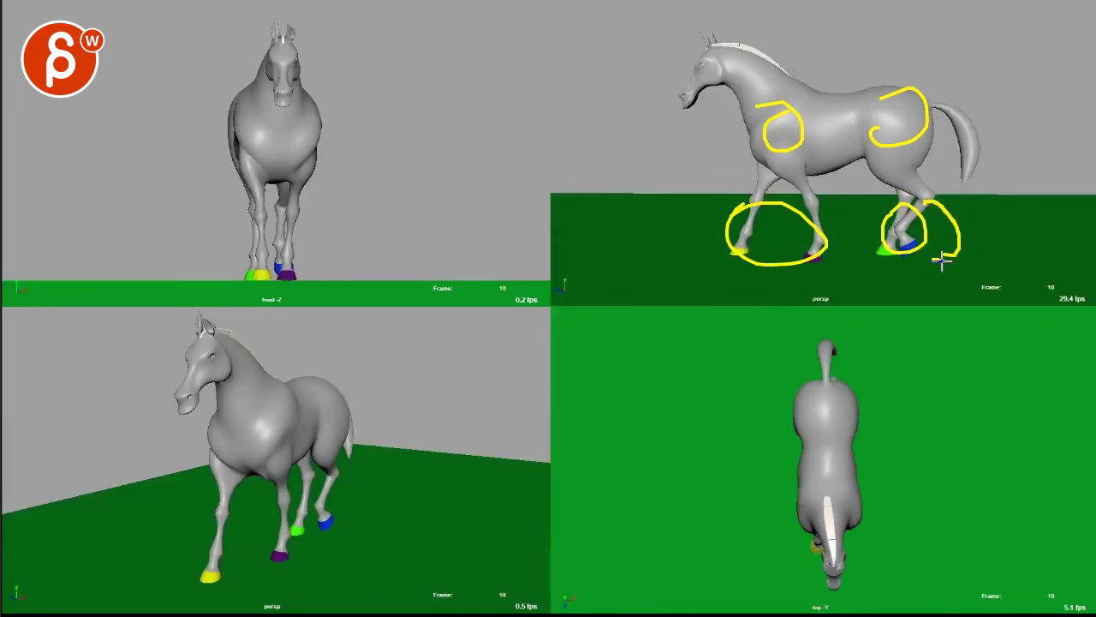
Draw a stroke linking the leg circles, then clear the side-view notes
{"action": "left_click_drag", "start_coordinate": [915, 221], "coordinate": [839, 244]}
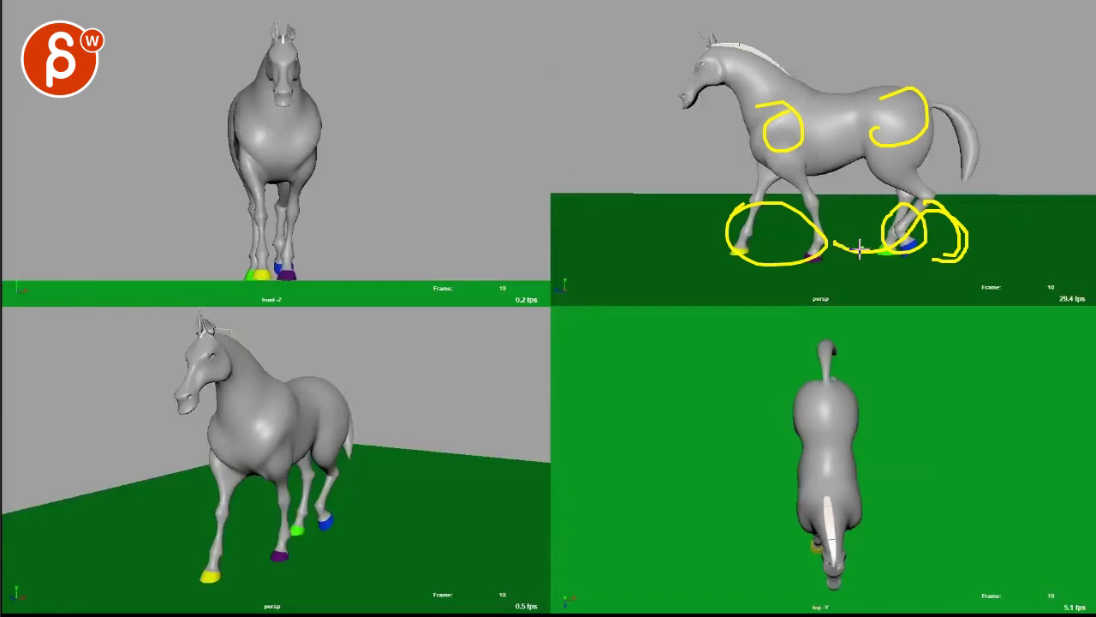
{"action": "key", "text": "Escape"}
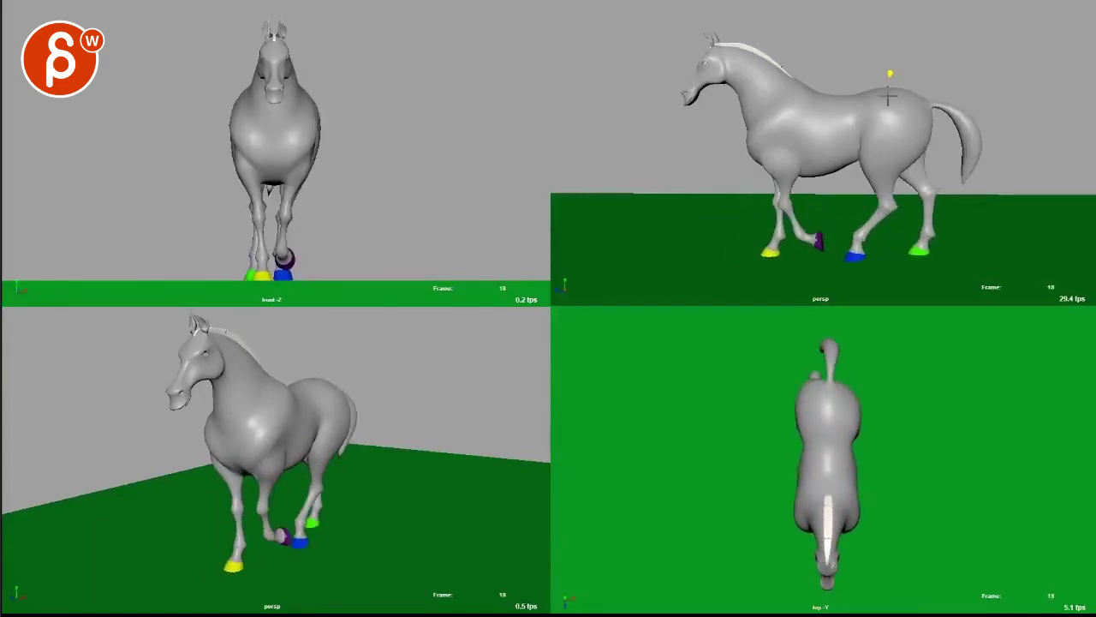
Draw a numbered hip marker, a shoulder stroke and a line forward from the ears in the side view
{"action": "left_click_drag", "start_coordinate": [889, 97], "coordinate": [890, 147]}
{"action": "left_click_drag", "start_coordinate": [874, 54], "coordinate": [895, 60]}
{"action": "left_click_drag", "start_coordinate": [895, 137], "coordinate": [886, 159]}
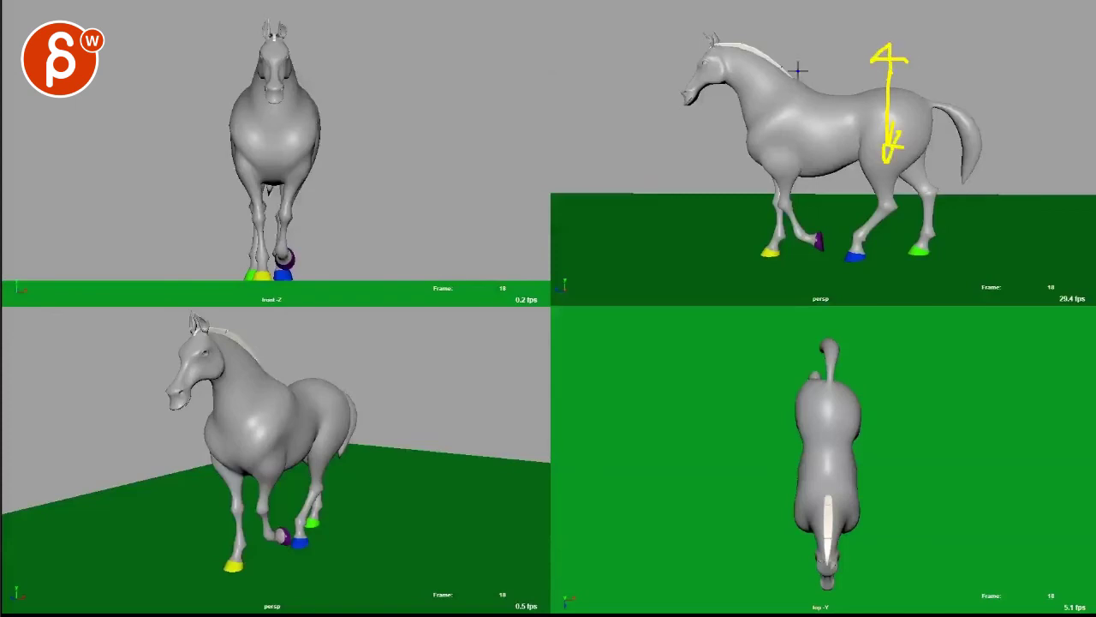
{"action": "left_click_drag", "start_coordinate": [797, 70], "coordinate": [798, 150]}
{"action": "mouse_move", "coordinate": [649, 131]}
{"action": "left_mouse_down"}
{"action": "mouse_move", "coordinate": [711, 44]}
{"action": "mouse_move", "coordinate": [649, 135]}
{"action": "mouse_move", "coordinate": [663, 137]}
{"action": "left_mouse_up"}
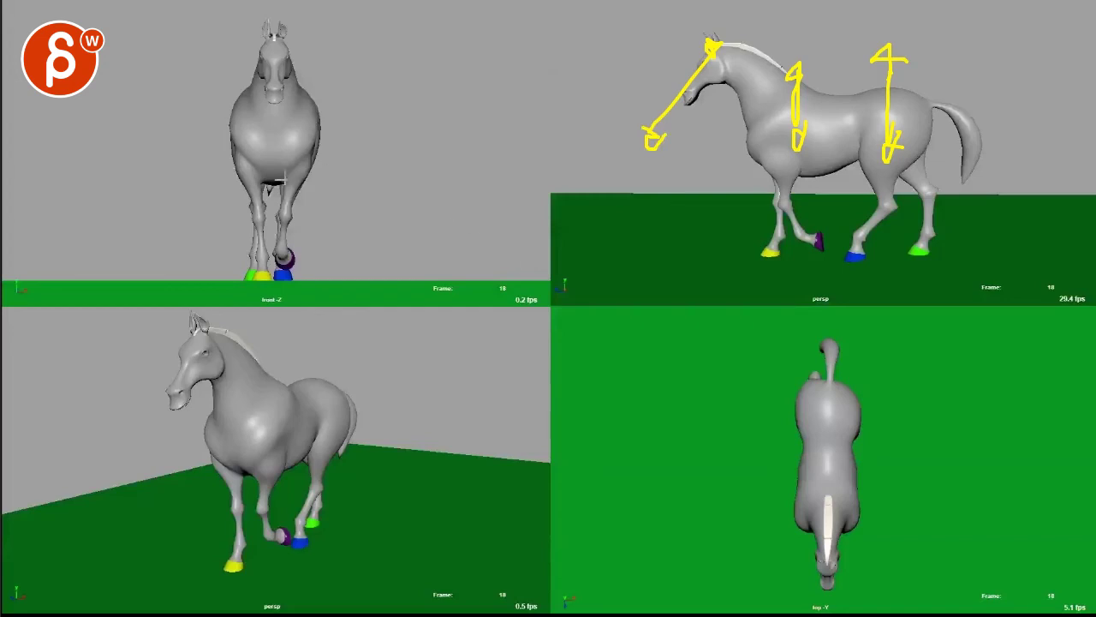
Draw a labelled head-sway line and an arrowed belly-swing curve in the front view
{"action": "left_click_drag", "start_coordinate": [330, 79], "coordinate": [225, 81]}
{"action": "left_click_drag", "start_coordinate": [322, 58], "coordinate": [335, 82]}
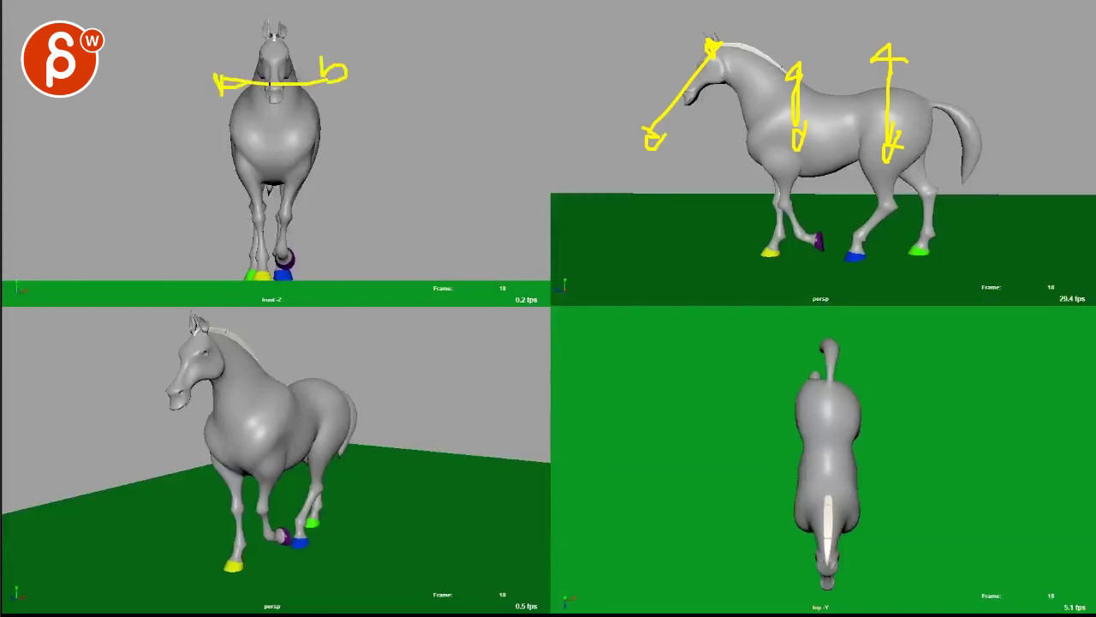
{"action": "mouse_move", "coordinate": [221, 95]}
{"action": "left_mouse_down"}
{"action": "mouse_move", "coordinate": [224, 81]}
{"action": "mouse_move", "coordinate": [204, 86]}
{"action": "left_mouse_up"}
{"action": "mouse_move", "coordinate": [323, 137]}
{"action": "left_mouse_down"}
{"action": "mouse_move", "coordinate": [245, 160]}
{"action": "mouse_move", "coordinate": [239, 146]}
{"action": "left_mouse_up"}
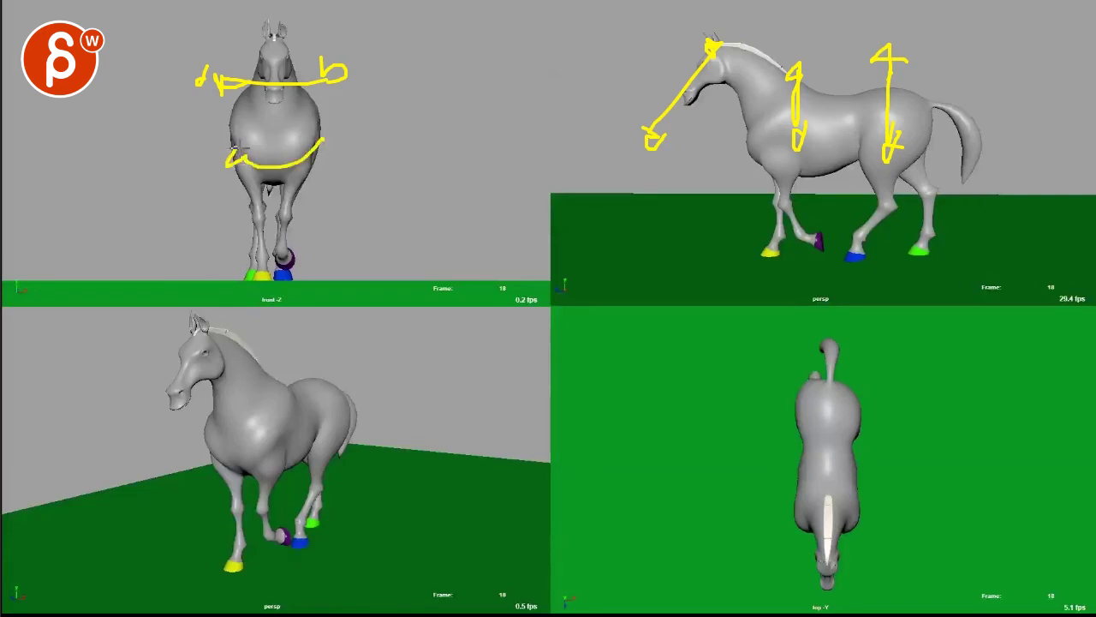
{"action": "left_click_drag", "start_coordinate": [312, 151], "coordinate": [302, 139]}
Circle the purple hoof with an arrow beneath it and mark the stepping leg in the lower-left view
{"action": "mouse_move", "coordinate": [808, 228]}
{"action": "left_mouse_down"}
{"action": "mouse_move", "coordinate": [836, 250]}
{"action": "mouse_move", "coordinate": [807, 224]}
{"action": "left_mouse_up"}
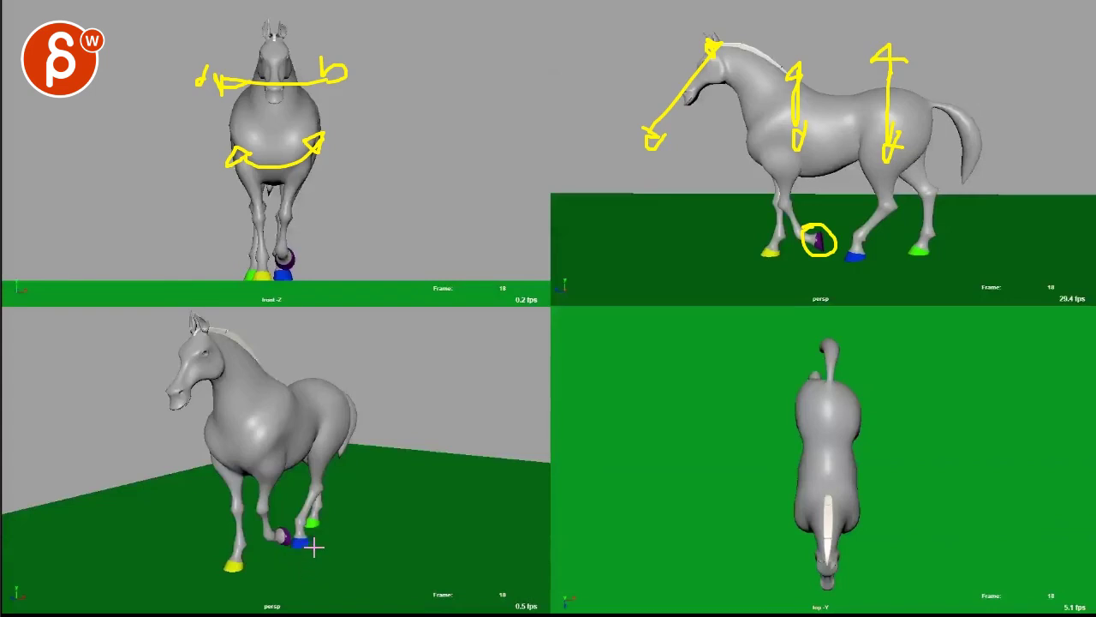
{"action": "mouse_move", "coordinate": [789, 268]}
{"action": "left_mouse_down"}
{"action": "mouse_move", "coordinate": [837, 267]}
{"action": "mouse_move", "coordinate": [826, 274]}
{"action": "left_mouse_up"}
{"action": "mouse_move", "coordinate": [310, 501]}
{"action": "left_mouse_down"}
{"action": "mouse_move", "coordinate": [298, 534]}
{"action": "mouse_move", "coordinate": [310, 524]}
{"action": "left_mouse_up"}
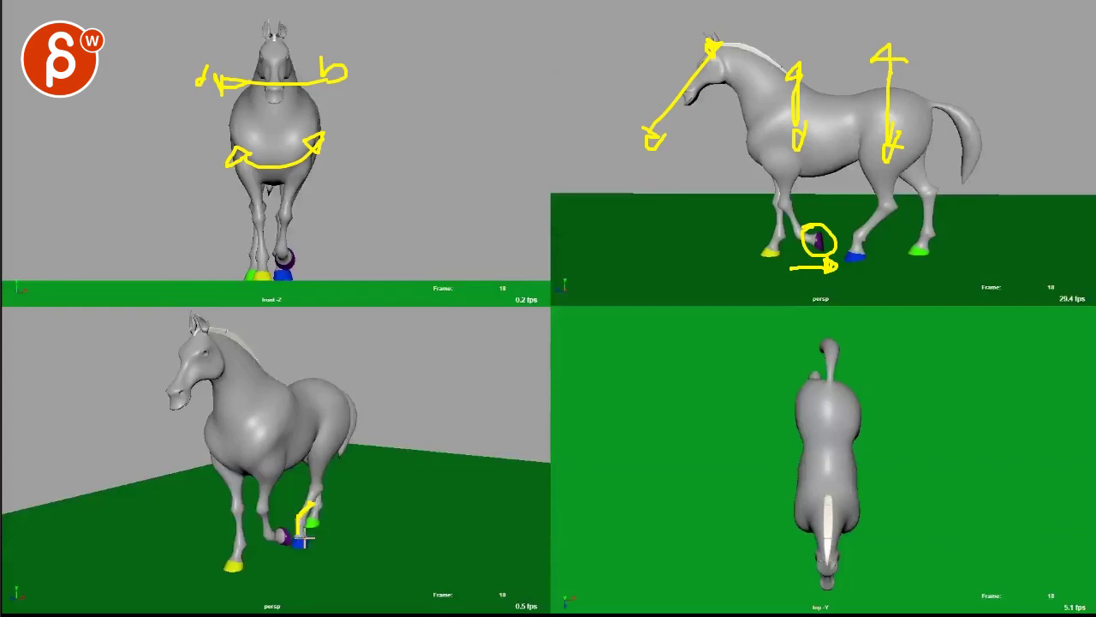